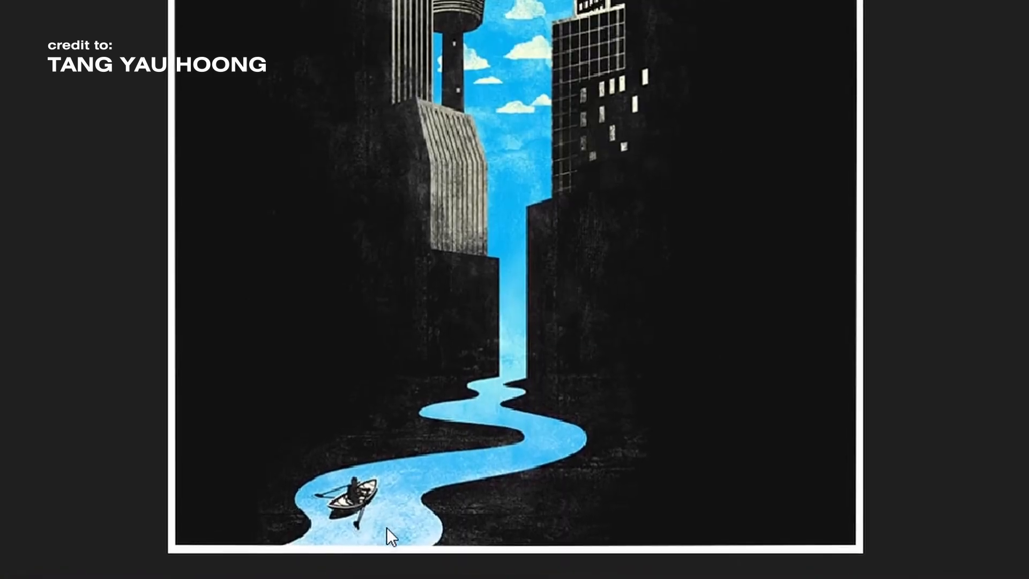
- Browse negative space art examples in the artist's artwork and in the image and video search results
{"action": "left_click", "coordinate": [482, 548]}
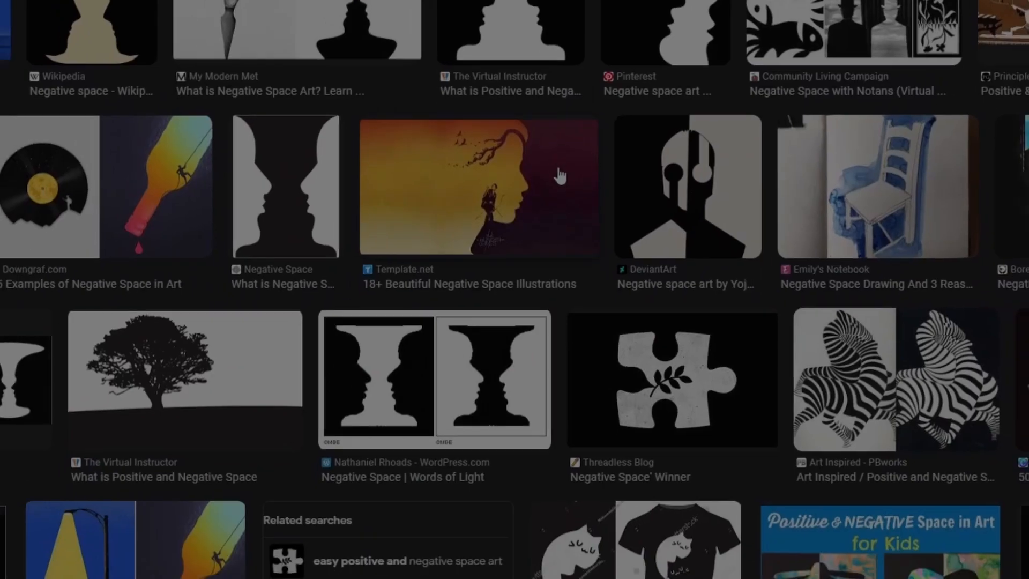
{"action": "scroll", "coordinate": [556, 175], "scroll_direction": "down", "scroll_amount": 9}
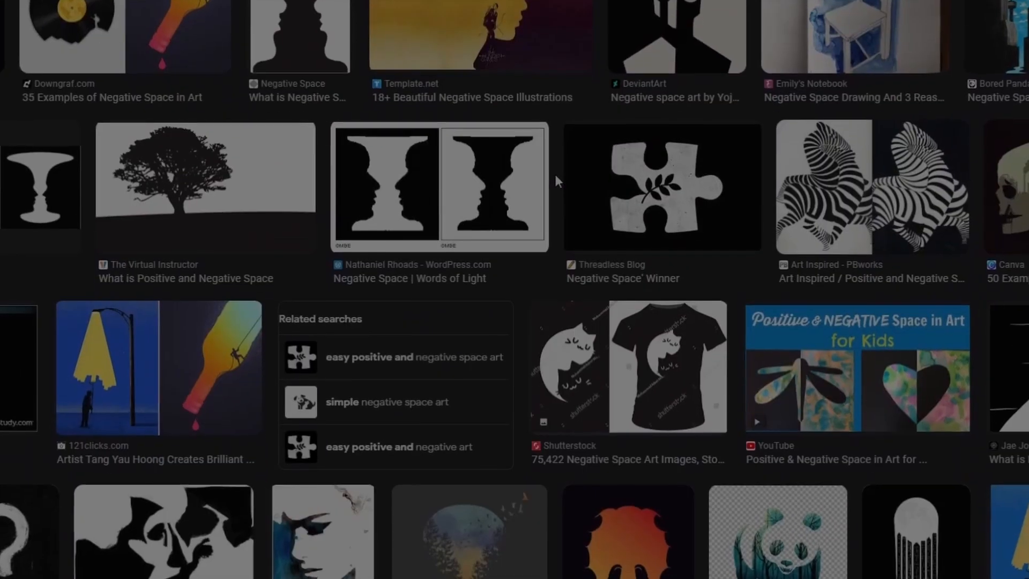
{"action": "scroll", "coordinate": [555, 178], "scroll_direction": "down", "scroll_amount": 8}
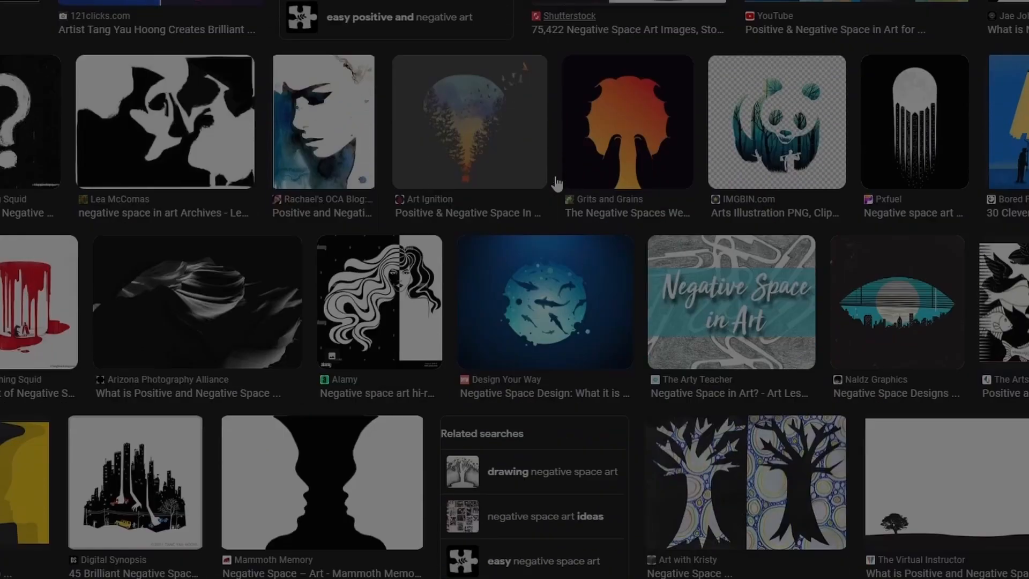
{"action": "scroll", "coordinate": [555, 178], "scroll_direction": "down", "scroll_amount": 12}
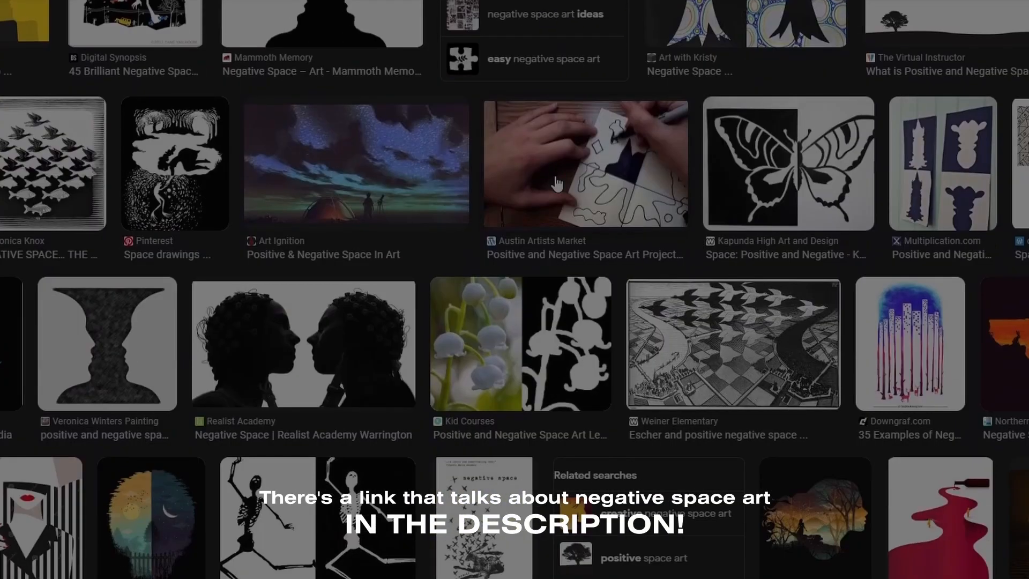
{"action": "scroll", "coordinate": [556, 180], "scroll_direction": "down", "scroll_amount": 8}
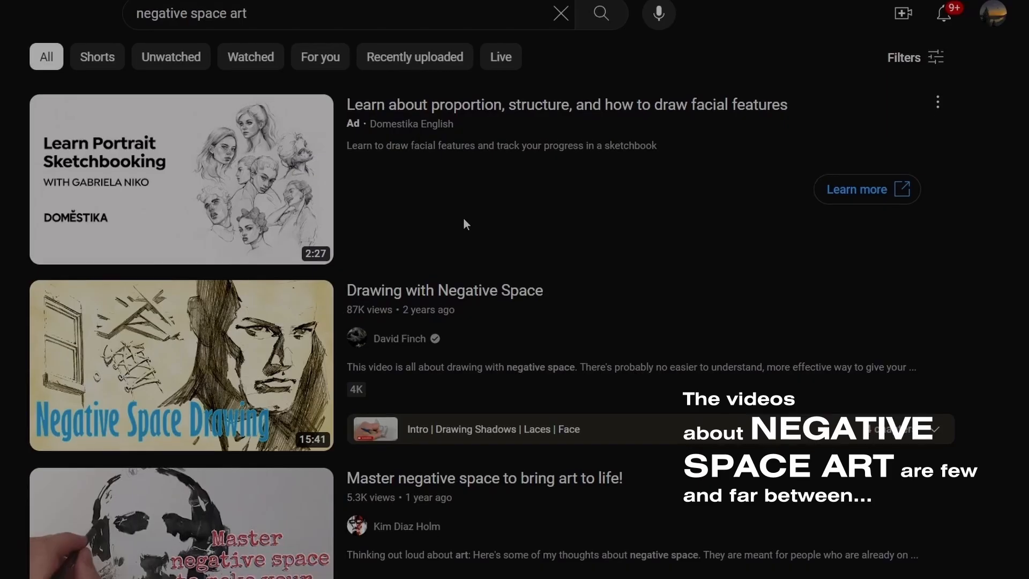
{"action": "scroll", "coordinate": [463, 220], "scroll_direction": "down", "scroll_amount": 10}
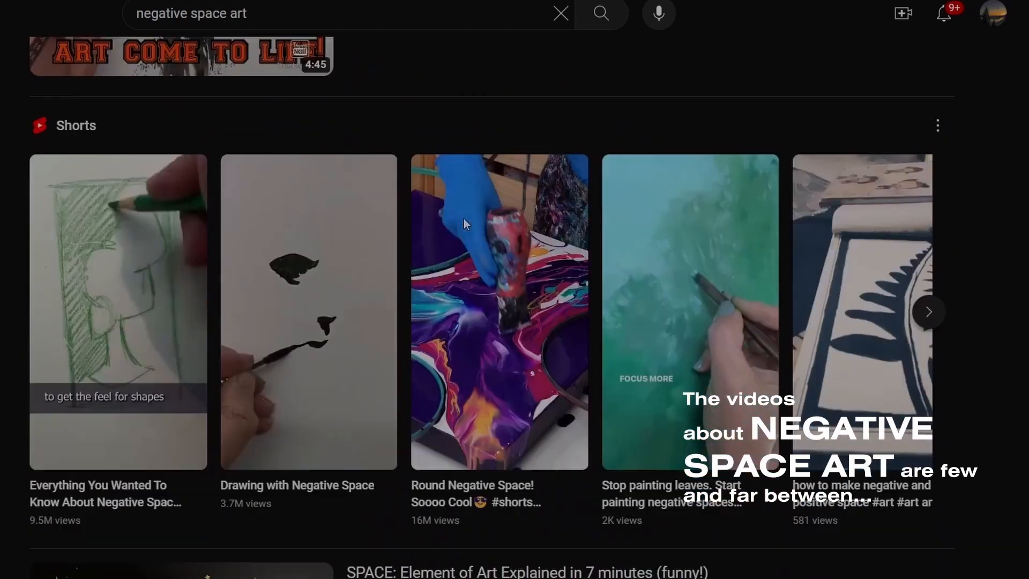
{"action": "scroll", "coordinate": [464, 219], "scroll_direction": "down", "scroll_amount": 20}
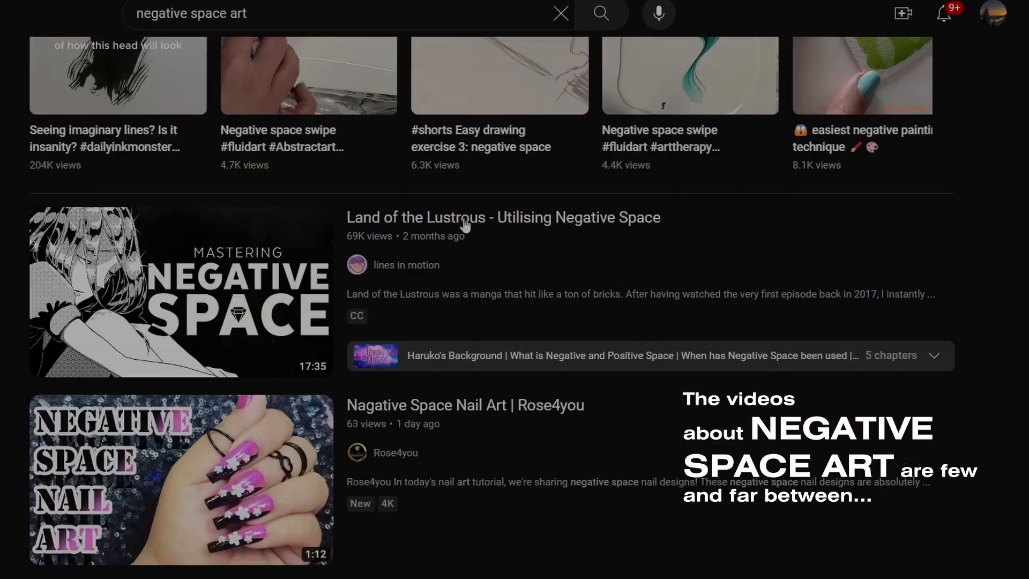
{"action": "scroll", "coordinate": [464, 224], "scroll_direction": "down", "scroll_amount": 13}
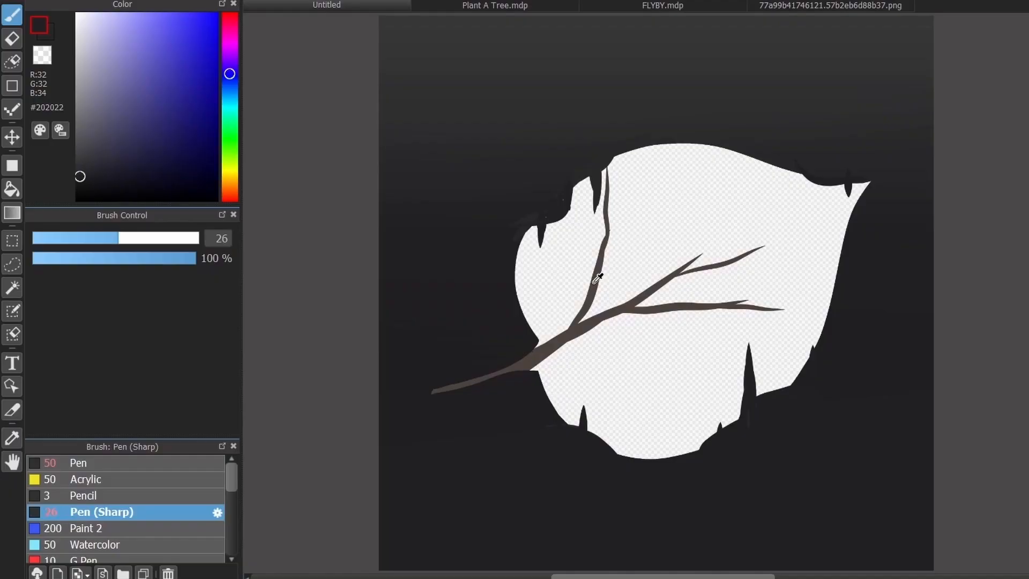
- Sample the brown of the upper branch inside the leaf and paint a twig growing from it with Pen (Sharp)
{"action": "left_click", "coordinate": [594, 281], "text": "alt"}
{"action": "left_click_drag", "start_coordinate": [600, 278], "coordinate": [625, 272]}
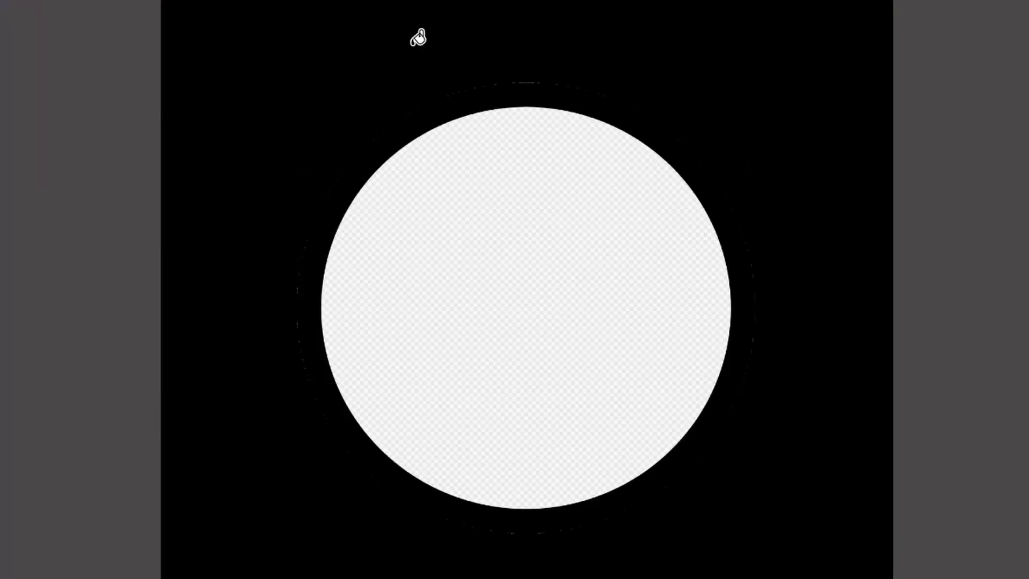
- Paint black rocky bulges over the lower-left and upper-right edges of the circular opening with Pen (Sharp)
{"action": "mouse_move", "coordinate": [354, 415]}
{"action": "left_mouse_down"}
{"action": "mouse_move", "coordinate": [374, 452]}
{"action": "mouse_move", "coordinate": [448, 488]}
{"action": "left_mouse_up"}
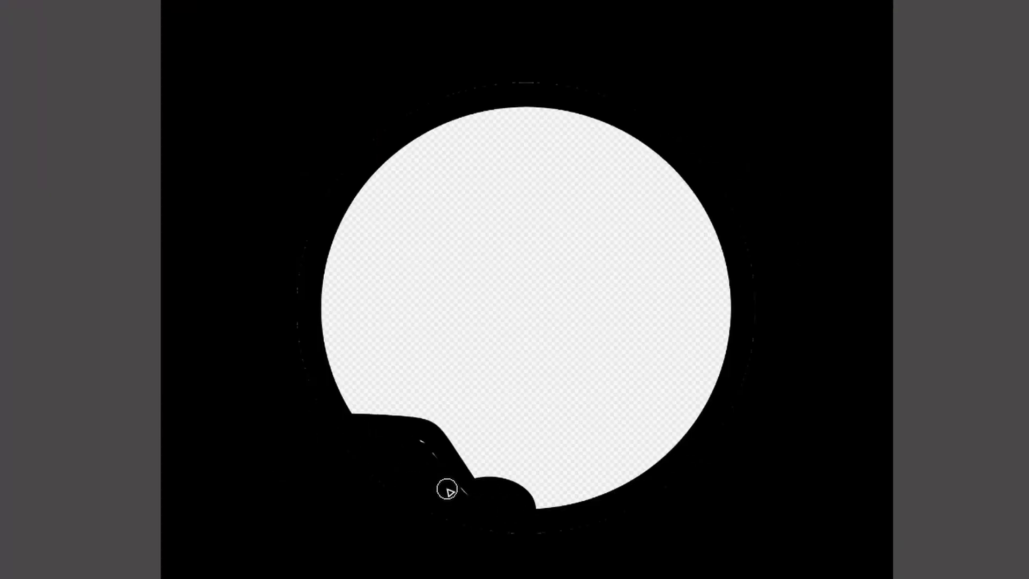
{"action": "mouse_move", "coordinate": [592, 111]}
{"action": "left_mouse_down"}
{"action": "mouse_move", "coordinate": [517, 115]}
{"action": "mouse_move", "coordinate": [643, 138]}
{"action": "left_mouse_up"}
{"action": "mouse_move", "coordinate": [601, 194]}
{"action": "left_mouse_down"}
{"action": "mouse_move", "coordinate": [591, 115]}
{"action": "mouse_move", "coordinate": [599, 234]}
{"action": "left_mouse_up"}
{"action": "key", "text": "ctrl+z"}
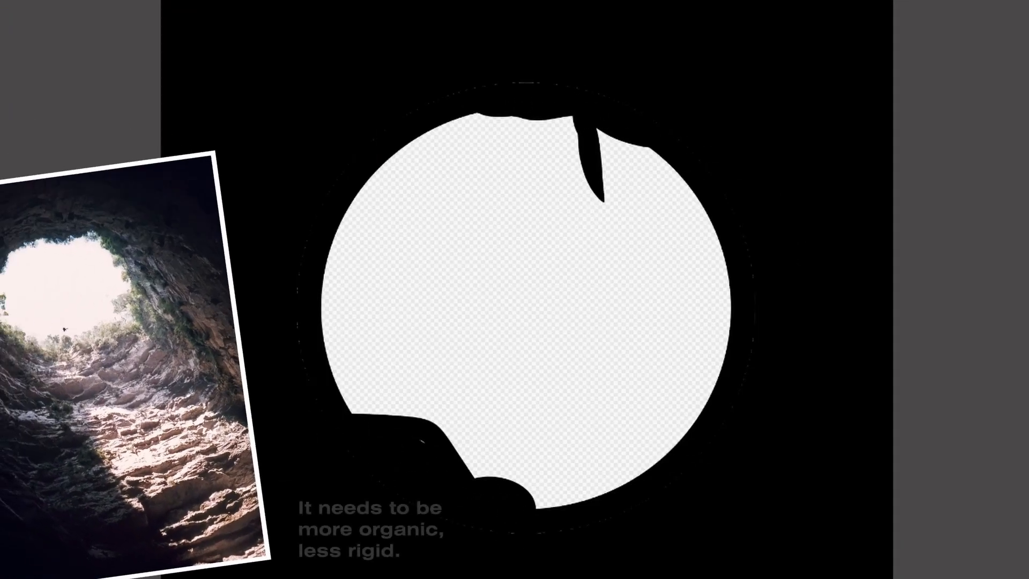
{"action": "key", "text": "ctrl+z"}
{"action": "left_click_drag", "start_coordinate": [553, 115], "coordinate": [555, 184]}
{"action": "left_click_drag", "start_coordinate": [608, 131], "coordinate": [611, 161]}
{"action": "key", "text": "ctrl+z"}
{"action": "key", "text": "ctrl+z"}
- Paint black over the left and right edges of the opening to give it an irregular, organic cave outline
{"action": "left_click_drag", "start_coordinate": [318, 278], "coordinate": [346, 411]}
{"action": "scroll", "coordinate": [340, 323], "scroll_direction": "down", "scroll_amount": 1}
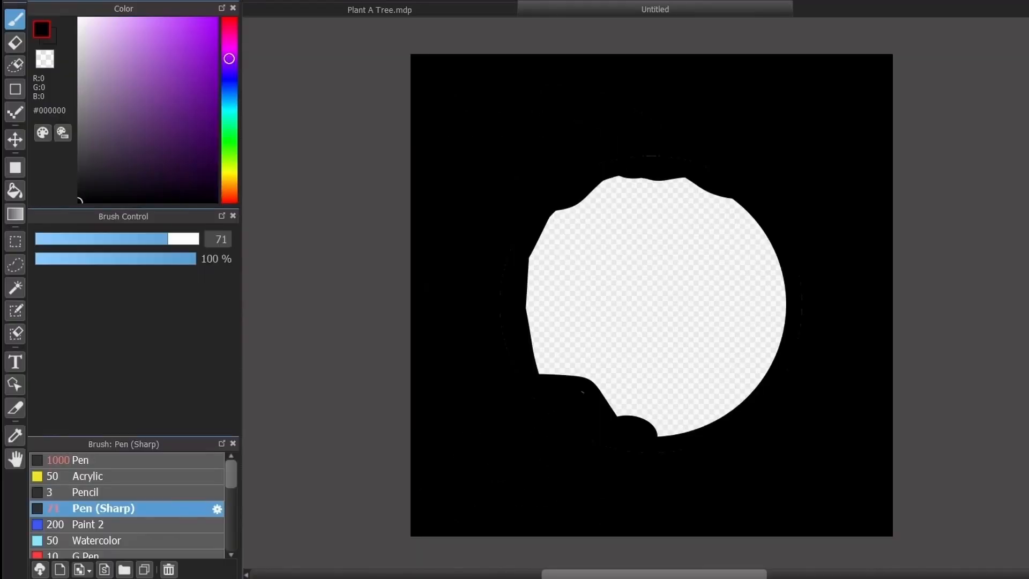
{"action": "scroll", "coordinate": [678, 327], "scroll_direction": "up", "scroll_amount": 1}
{"action": "left_click_drag", "start_coordinate": [791, 235], "coordinate": [789, 346]}
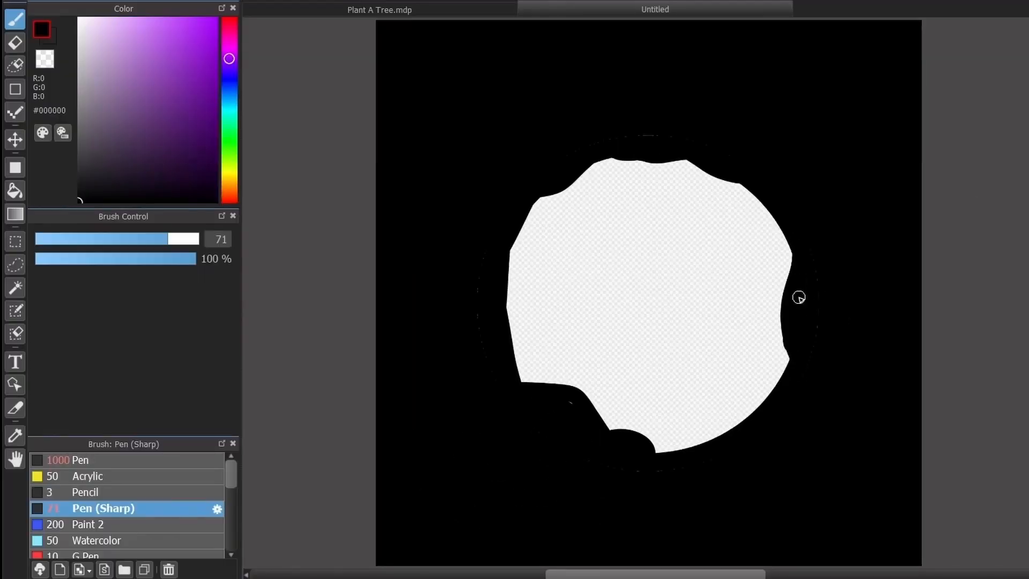
{"action": "scroll", "coordinate": [632, 271], "scroll_direction": "down", "scroll_amount": 1}
{"action": "scroll", "coordinate": [632, 271], "scroll_direction": "up", "scroll_amount": 2}
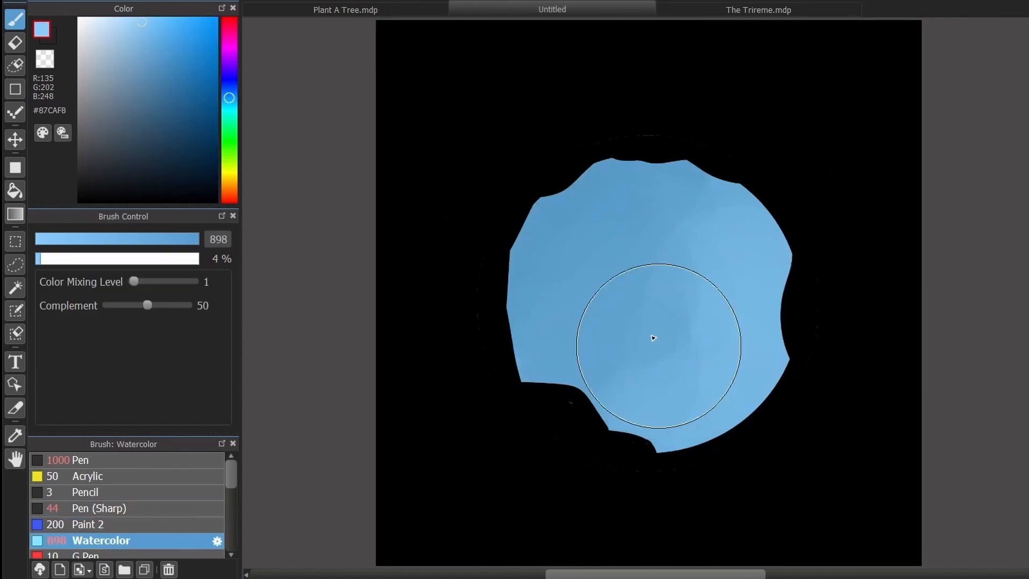
{"action": "mouse_move", "coordinate": [653, 338]}
{"action": "left_mouse_down"}
{"action": "mouse_move", "coordinate": [684, 251]}
{"action": "mouse_move", "coordinate": [649, 307]}
{"action": "mouse_move", "coordinate": [645, 372]}
{"action": "left_mouse_up"}
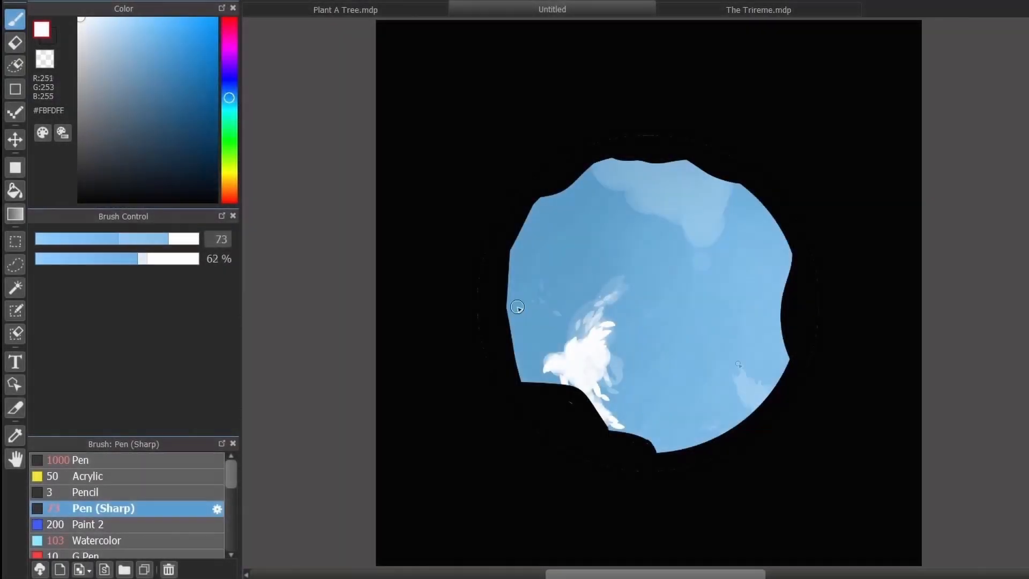
- Work on the sky scene inside the cave opening, using the Watercolor brush at a very low opacity for soft shading
{"action": "mouse_move", "coordinate": [516, 306]}
{"action": "left_mouse_down"}
{"action": "mouse_move", "coordinate": [731, 360]}
{"action": "mouse_move", "coordinate": [691, 263]}
{"action": "left_mouse_up"}
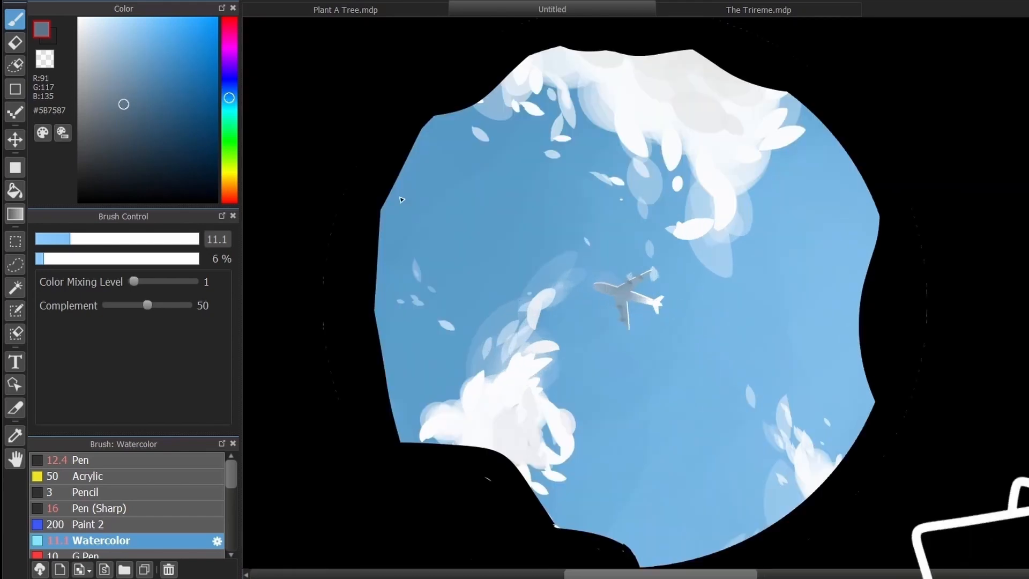
{"action": "left_click", "coordinate": [39, 261]}
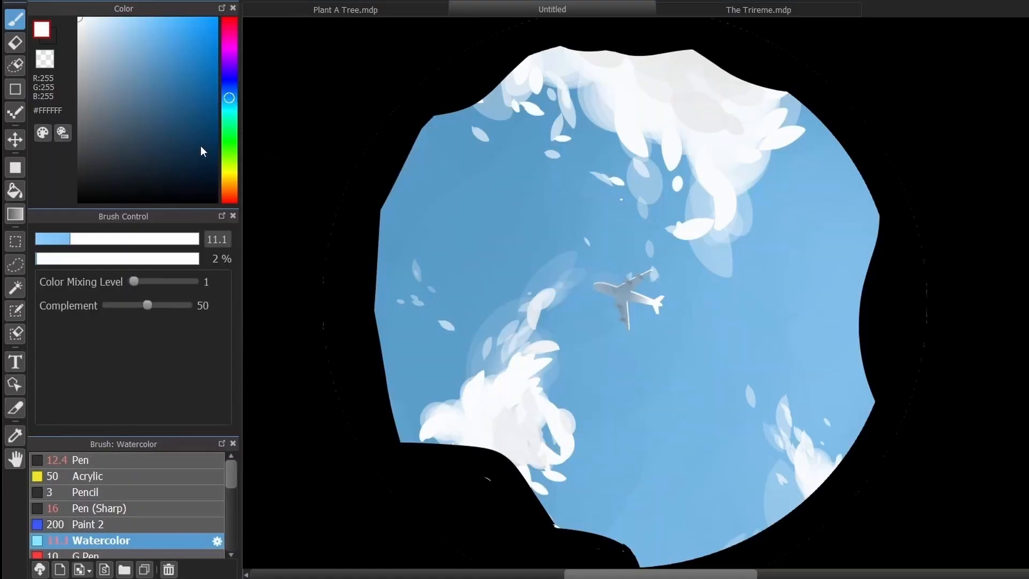
{"action": "key", "text": "u"}
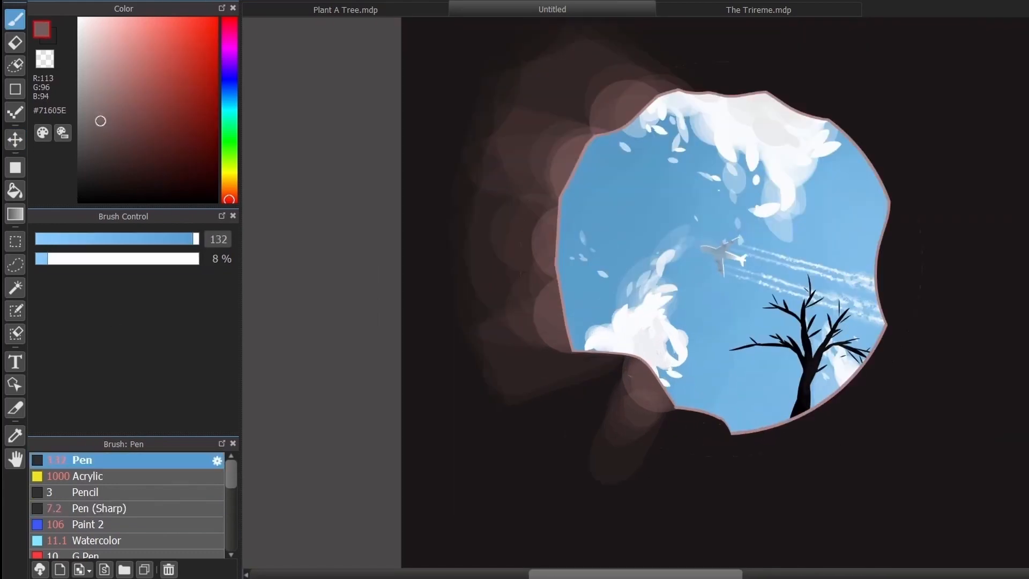
{"action": "left_click", "coordinate": [164, 258]}
{"action": "left_click_drag", "start_coordinate": [800, 412], "coordinate": [820, 348]}
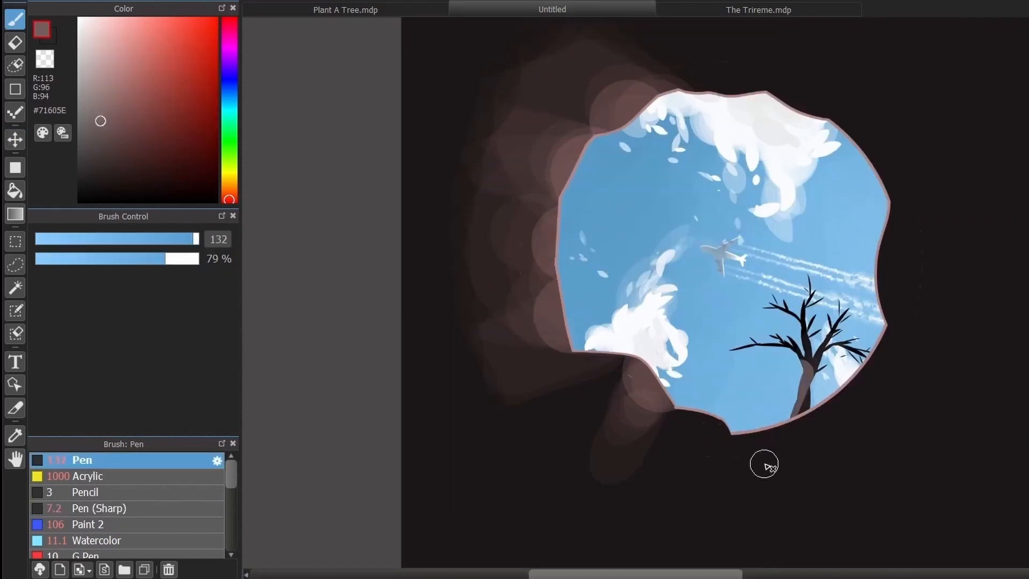
{"action": "key", "text": "ctrl+z"}
- Shade the bare tree's trunk and branches in grey #7B7676 with the Pen at 30% opacity and size 68
{"action": "left_click", "coordinate": [83, 260]}
{"action": "left_click", "coordinate": [83, 113]}
{"action": "left_click_drag", "start_coordinate": [807, 409], "coordinate": [849, 345]}
{"action": "left_click", "coordinate": [166, 239]}
{"action": "scroll", "coordinate": [809, 300], "scroll_direction": "down", "scroll_amount": 2}
{"action": "scroll", "coordinate": [624, 265], "scroll_direction": "up", "scroll_amount": 1}
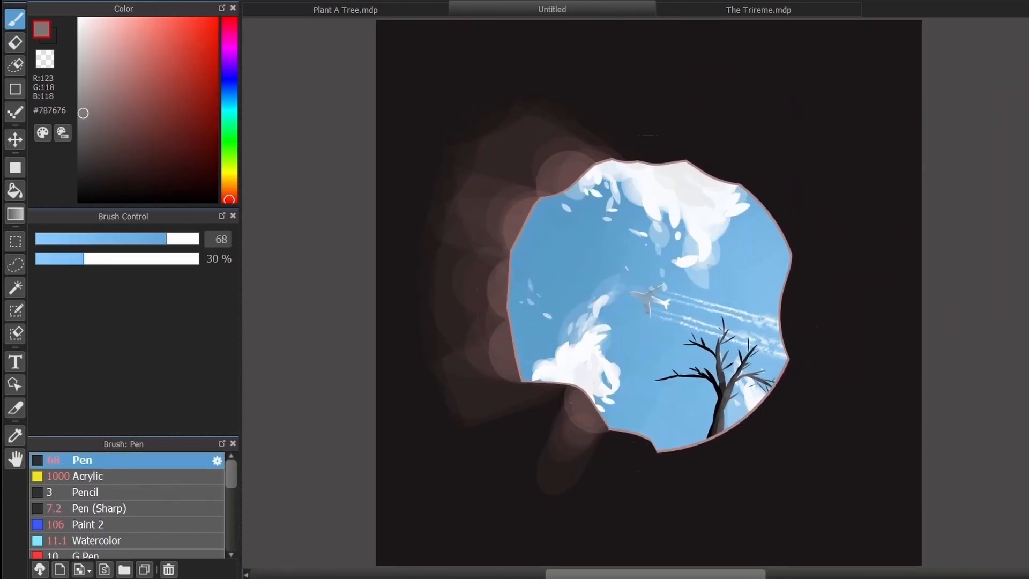
- Draw a black bare branch reaching in from the opening's upper-left edge with Pen (Sharp) at full opacity
{"action": "left_click", "coordinate": [103, 508]}
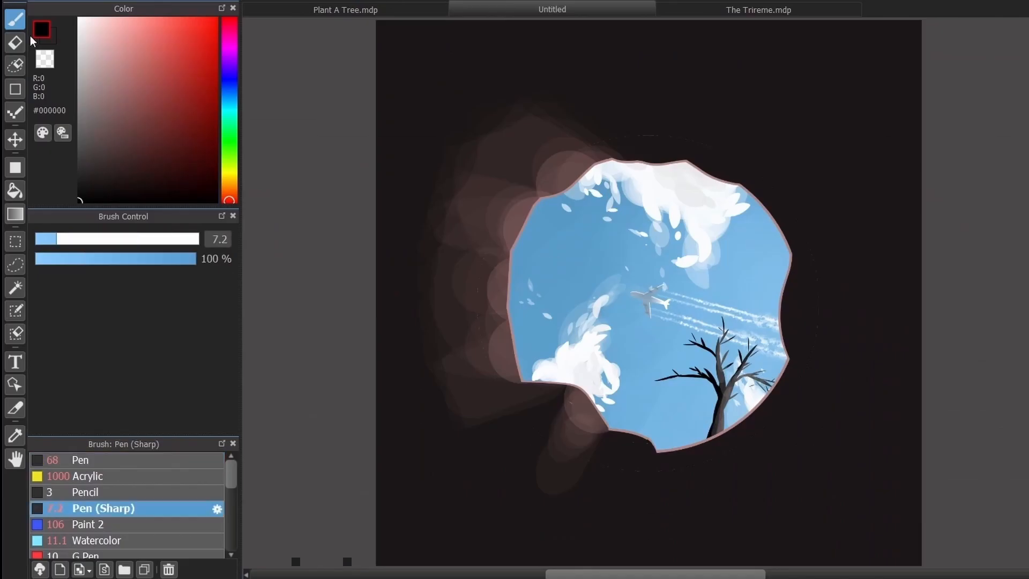
{"action": "left_click_drag", "start_coordinate": [100, 239], "coordinate": [126, 239]}
{"action": "left_click_drag", "start_coordinate": [527, 223], "coordinate": [587, 249]}
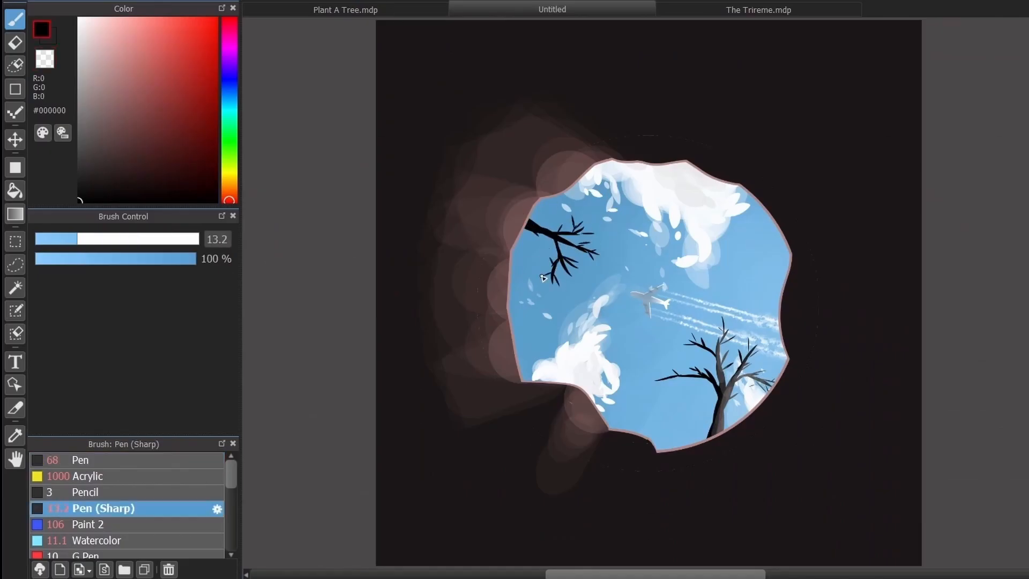
{"action": "scroll", "coordinate": [610, 240], "scroll_direction": "down", "scroll_amount": 1}
{"action": "scroll", "coordinate": [610, 240], "scroll_direction": "up", "scroll_amount": 2}
- Transform the upper-left branch to stretch it slightly farther into the sky
{"action": "key", "text": "ctrl+t"}
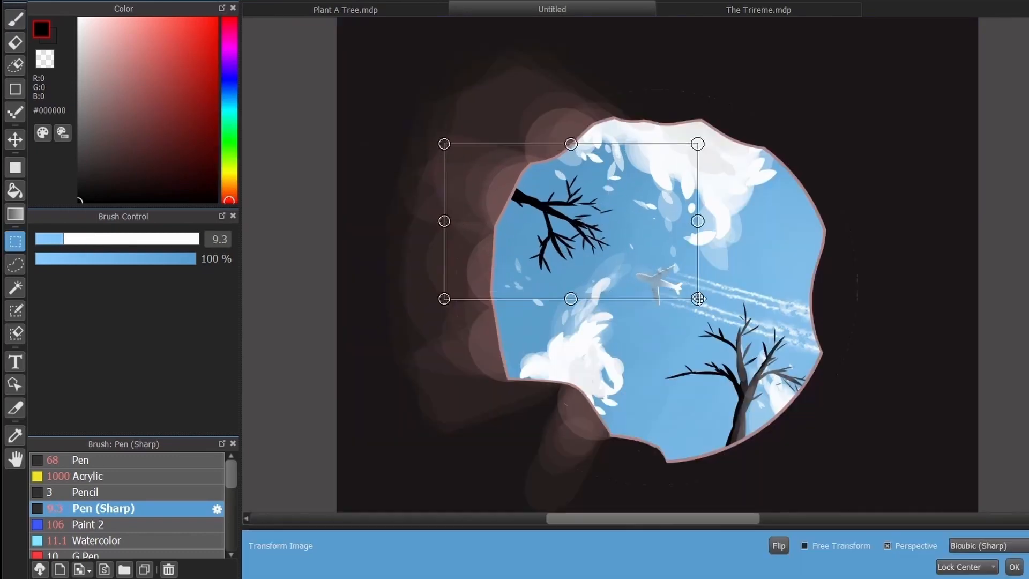
{"action": "left_click_drag", "start_coordinate": [696, 142], "coordinate": [721, 145]}
{"action": "key", "text": "Return"}
- Paint the upper-left branch grey with a very large Pen (Sharp) brush
{"action": "left_click", "coordinate": [198, 239]}
{"action": "left_click", "coordinate": [85, 138]}
{"action": "left_click_drag", "start_coordinate": [546, 214], "coordinate": [605, 236]}
{"action": "scroll", "coordinate": [633, 190], "scroll_direction": "up", "scroll_amount": 2}
- Darken parts of the upper-left branch with black using the Watercolor brush at 5% opacity
{"action": "left_click", "coordinate": [101, 540]}
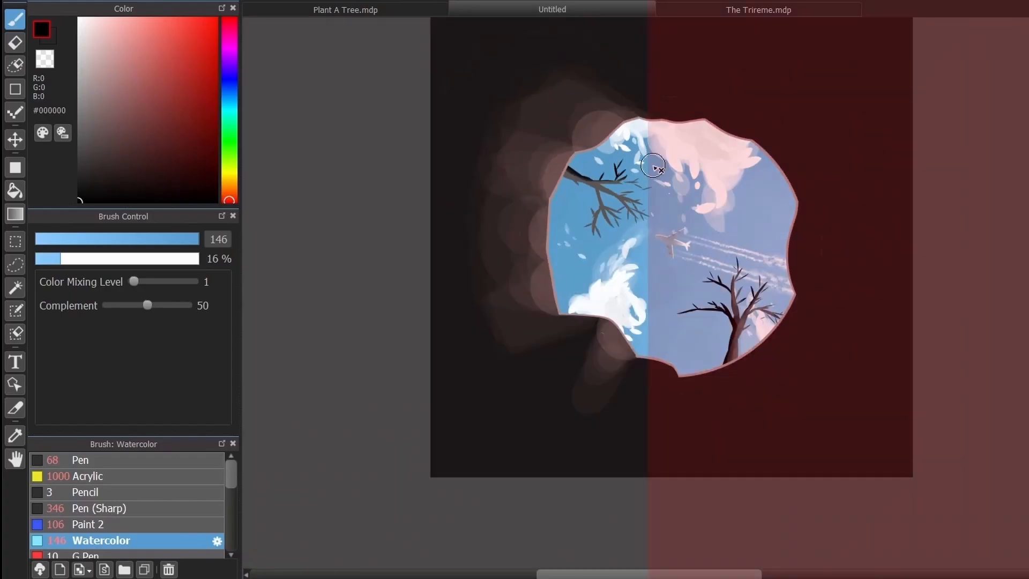
{"action": "scroll", "coordinate": [687, 143], "scroll_direction": "up", "scroll_amount": 1}
{"action": "left_click", "coordinate": [43, 258]}
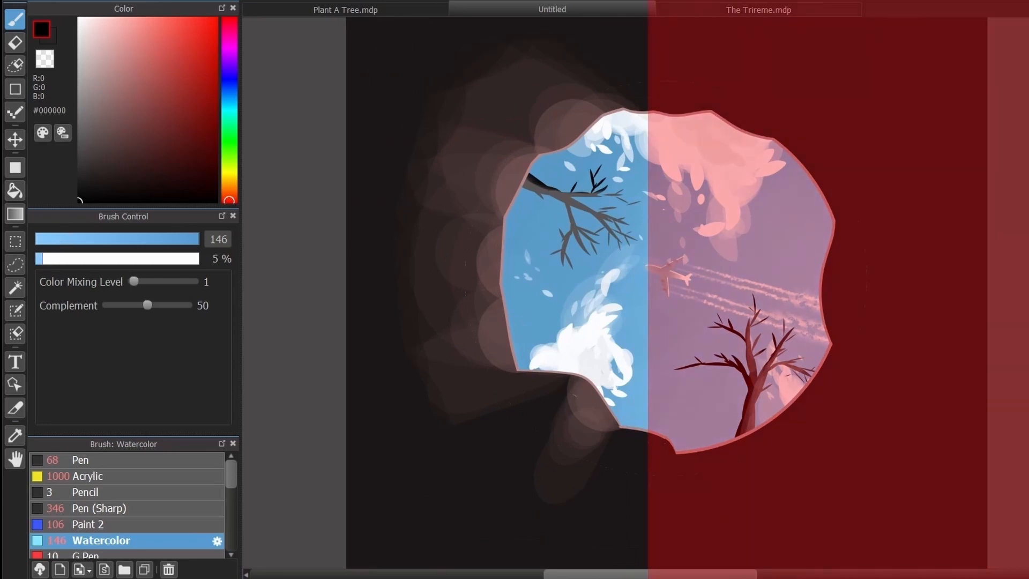
{"action": "scroll", "coordinate": [621, 172], "scroll_direction": "up", "scroll_amount": 2}
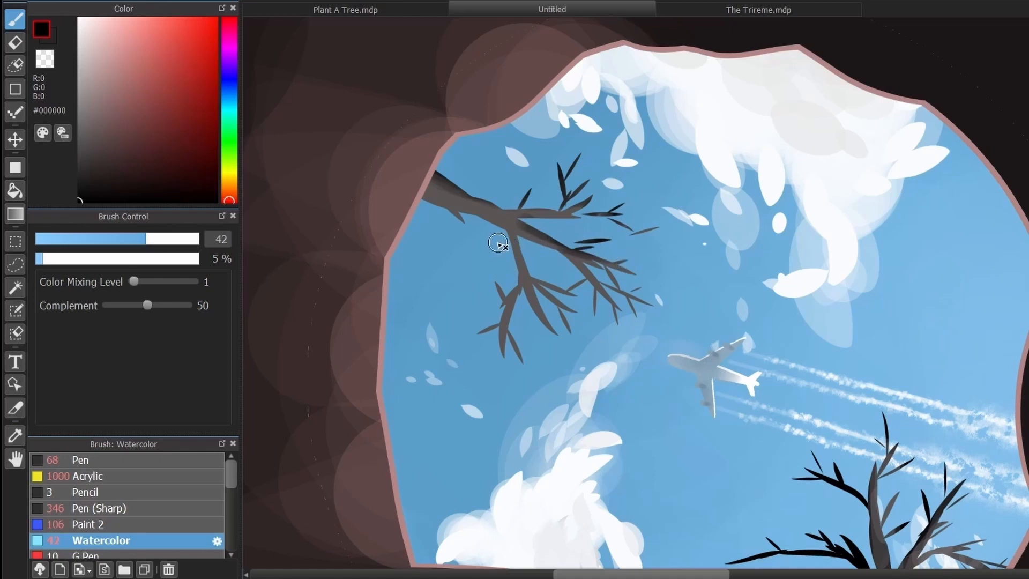
{"action": "scroll", "coordinate": [506, 250], "scroll_direction": "down", "scroll_amount": 4}
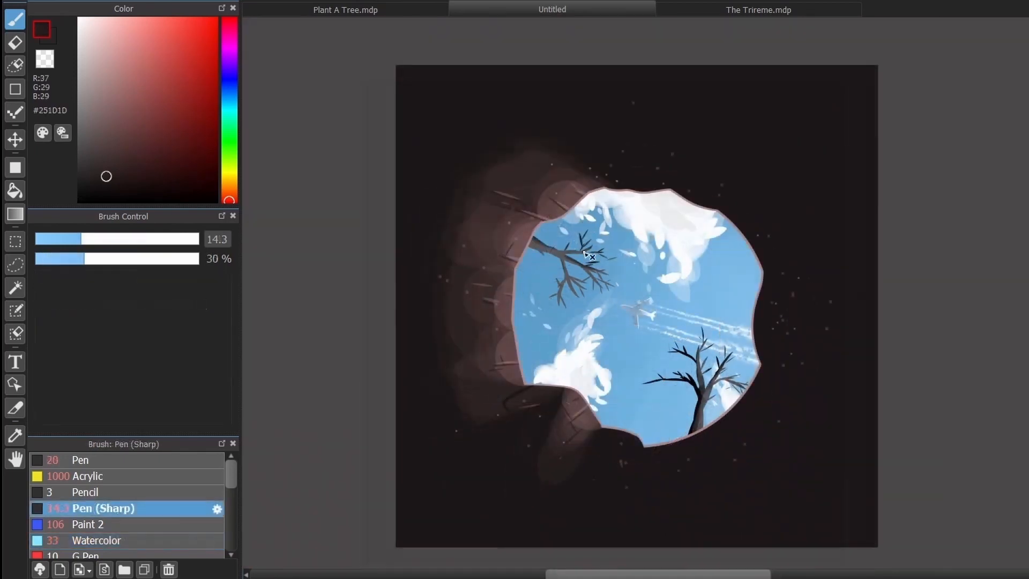
{"action": "scroll", "coordinate": [636, 306], "scroll_direction": "up", "scroll_amount": 1}
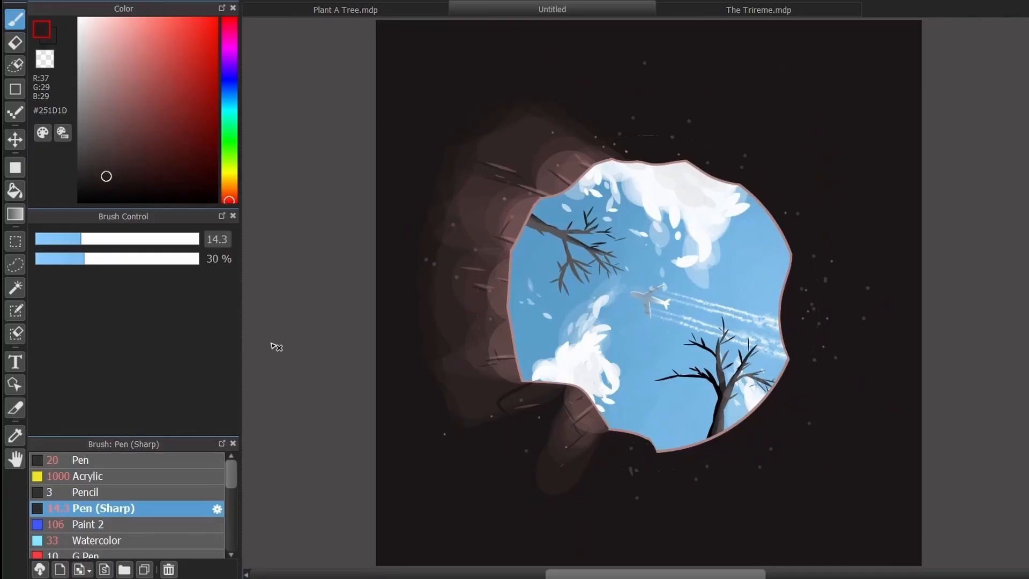
{"action": "scroll", "coordinate": [464, 167], "scroll_direction": "down", "scroll_amount": 1}
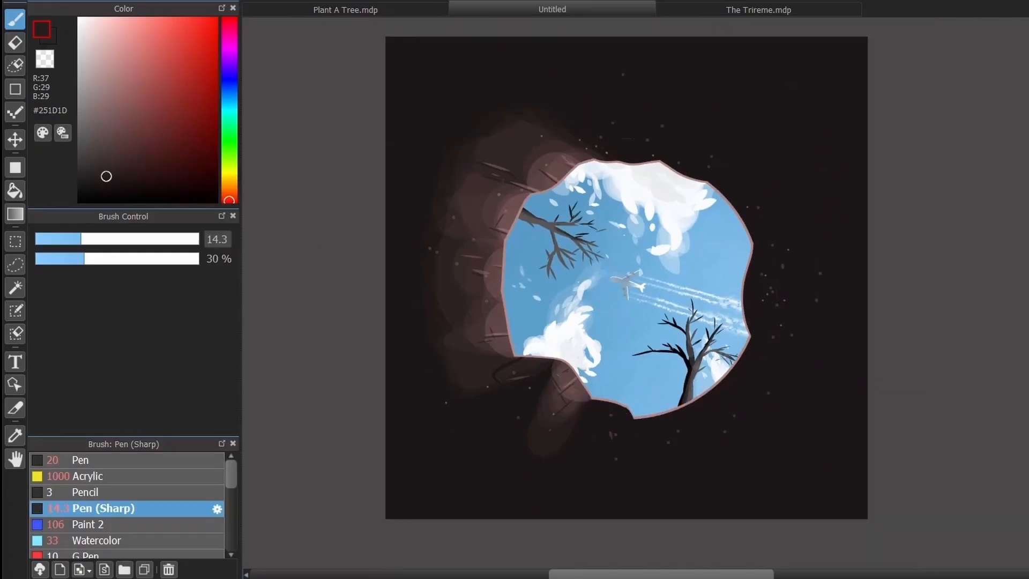
{"action": "scroll", "coordinate": [458, 161], "scroll_direction": "up", "scroll_amount": 1}
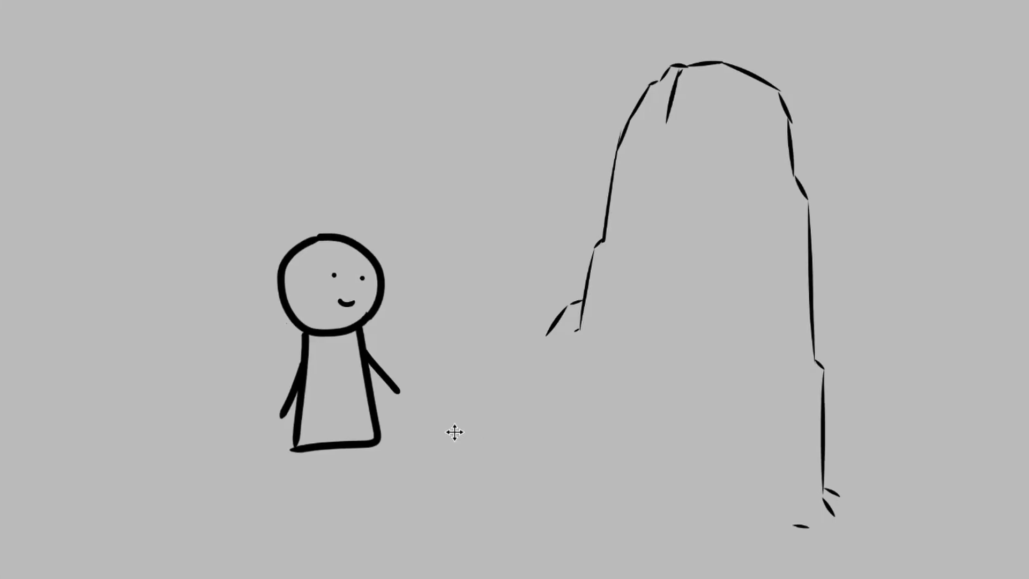
{"action": "left_click_drag", "start_coordinate": [455, 430], "coordinate": [1021, 429]}
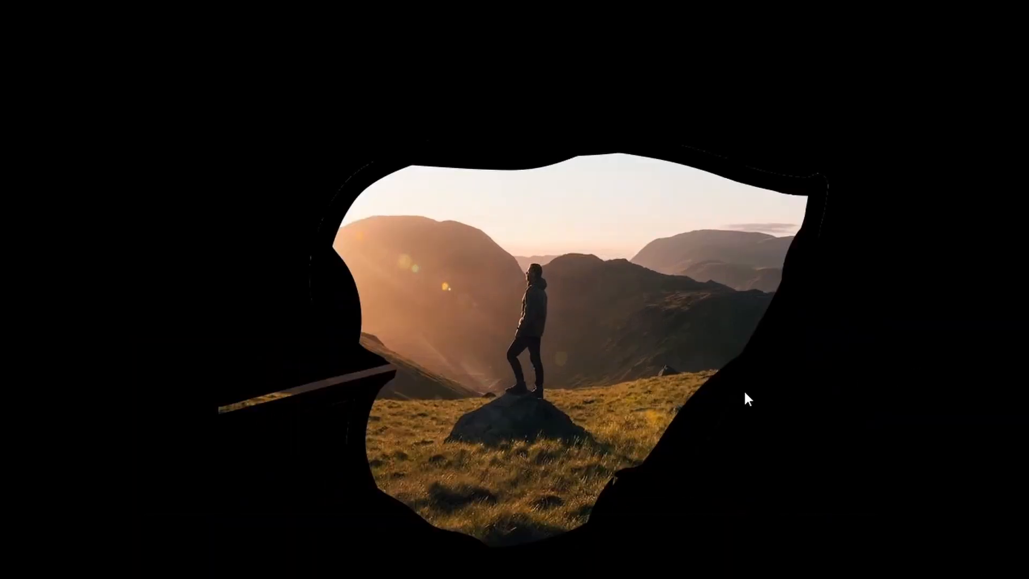
{"action": "scroll", "coordinate": [514, 393], "scroll_direction": "up", "scroll_amount": 5}
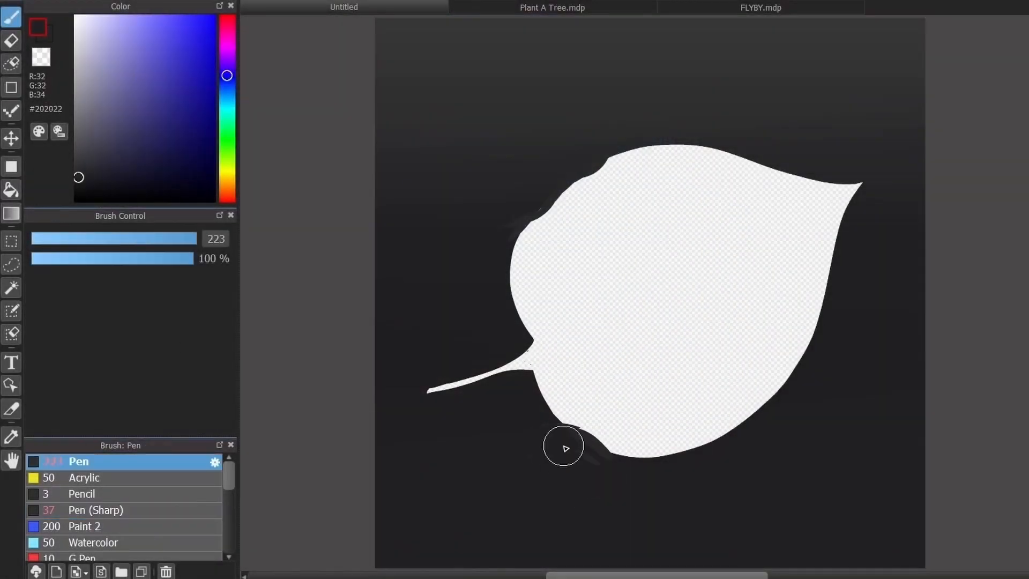
- Paint dark notches along the leaf's edge with Pen (Sharp) and a branch running from the stem into the leaf
{"action": "left_click", "coordinate": [99, 510]}
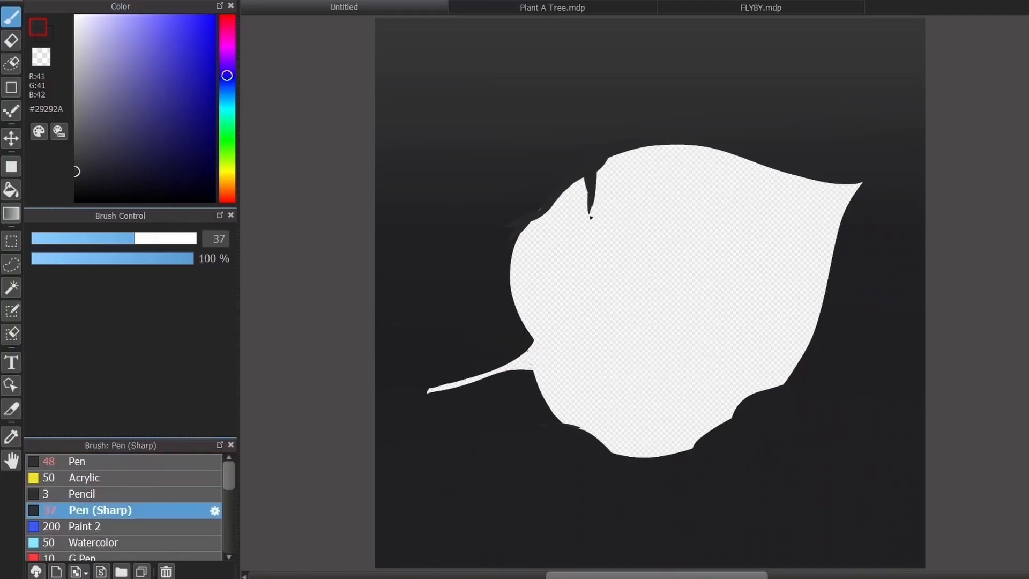
{"action": "left_click_drag", "start_coordinate": [795, 175], "coordinate": [840, 185]}
{"action": "left_click_drag", "start_coordinate": [485, 375], "coordinate": [674, 278]}
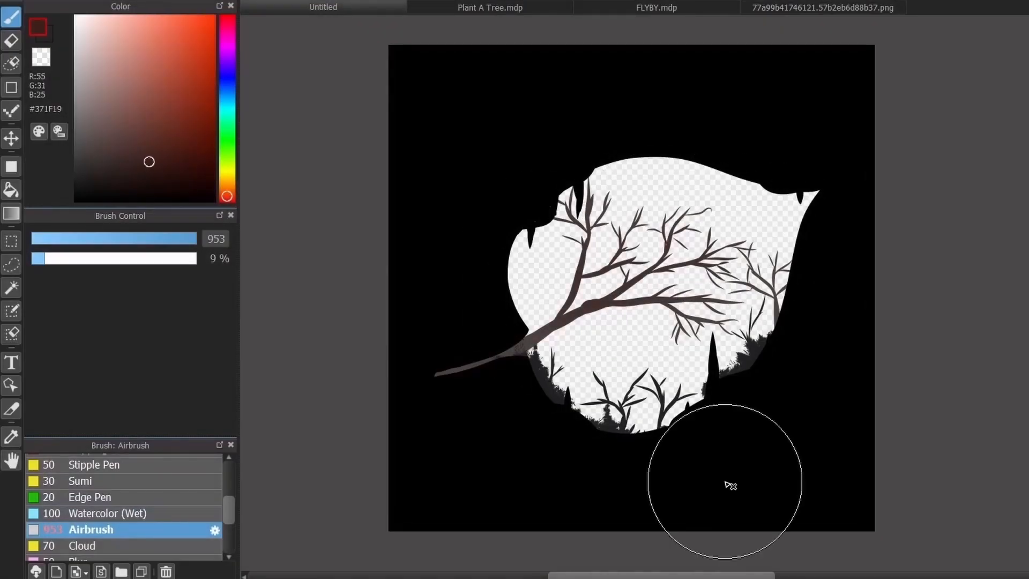
- Paint green #456148 foliage over the branches inside the leaf with the Paint 2 brush at size 40
{"action": "left_click", "coordinate": [786, 12]}
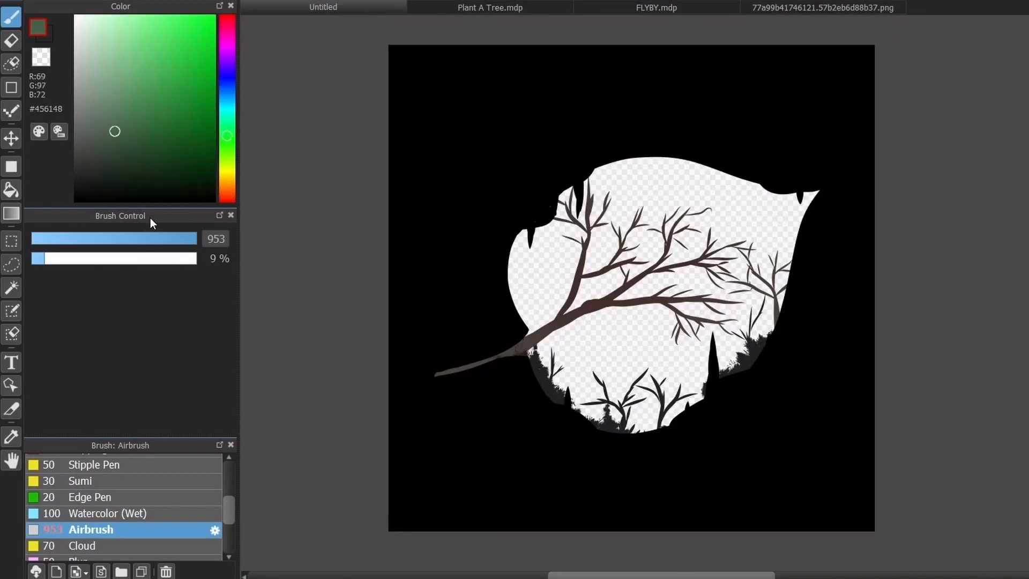
{"action": "left_click", "coordinate": [85, 516]}
{"action": "mouse_move", "coordinate": [568, 231]}
{"action": "left_mouse_down"}
{"action": "mouse_move", "coordinate": [616, 225]}
{"action": "mouse_move", "coordinate": [700, 266]}
{"action": "mouse_move", "coordinate": [665, 338]}
{"action": "left_mouse_up"}
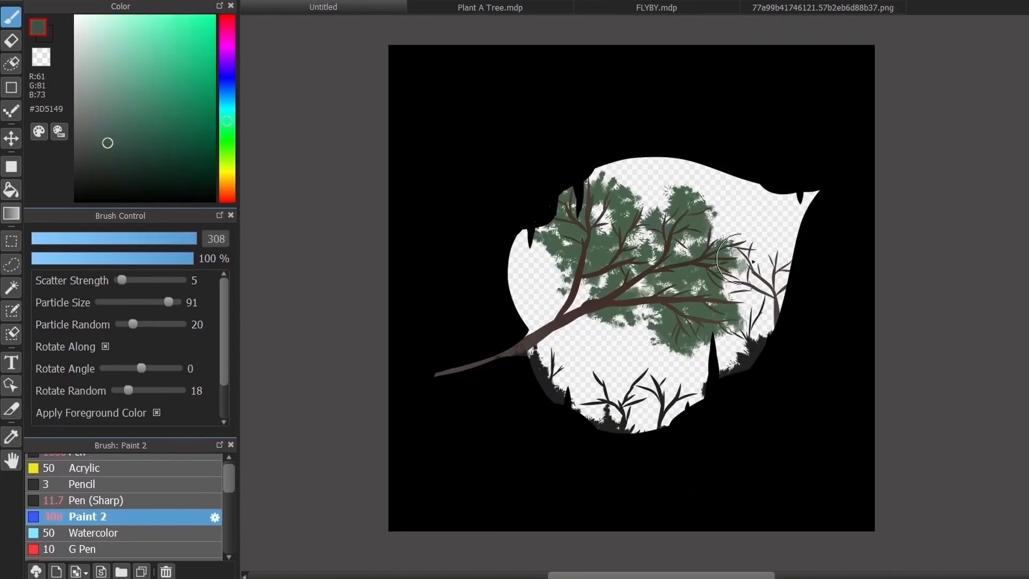
{"action": "mouse_move", "coordinate": [561, 247]}
{"action": "left_mouse_down"}
{"action": "mouse_move", "coordinate": [691, 335]}
{"action": "mouse_move", "coordinate": [599, 288]}
{"action": "mouse_move", "coordinate": [561, 291]}
{"action": "left_mouse_up"}
- Darken the foliage shading colour, sample #34413C from the leaves, and slightly reduce the Paint 2 brush size
{"action": "left_click", "coordinate": [142, 152]}
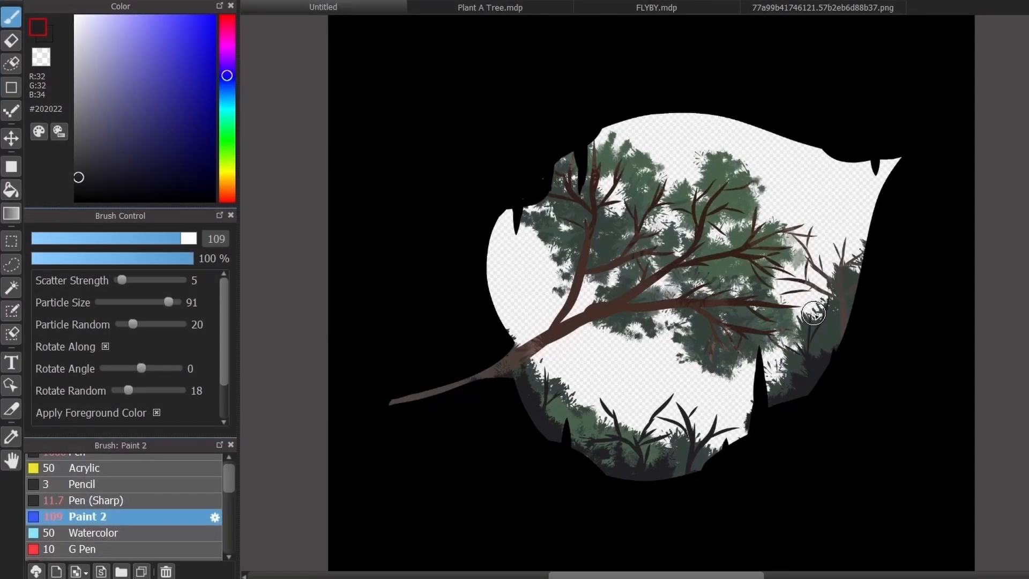
{"action": "left_click", "coordinate": [813, 314], "text": "alt"}
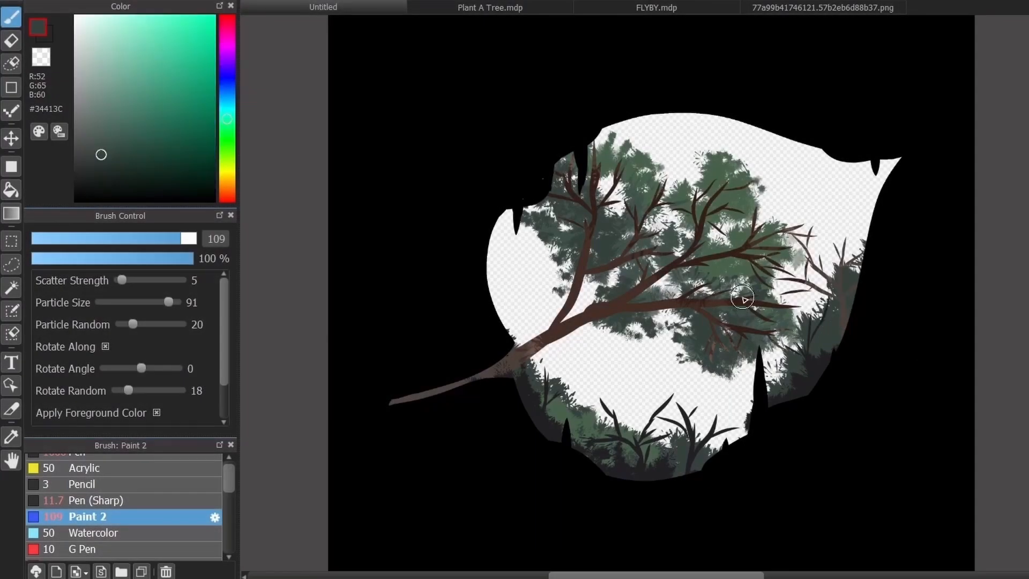
{"action": "left_click_drag", "start_coordinate": [160, 240], "coordinate": [156, 240]}
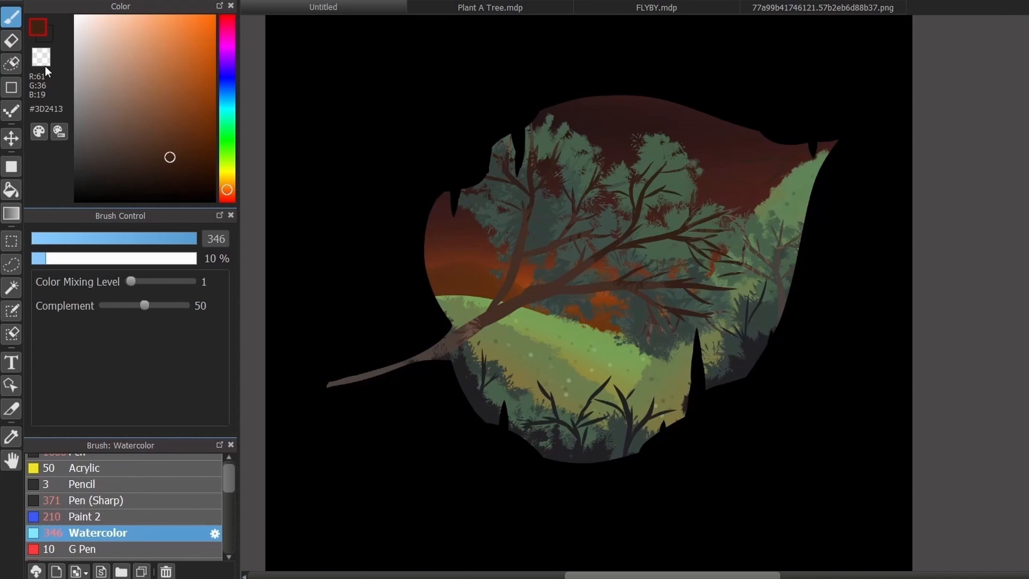
- Switch to the transparent colour and look through the brush list for another brush
{"action": "scroll", "coordinate": [148, 529], "scroll_direction": "down", "scroll_amount": 3}
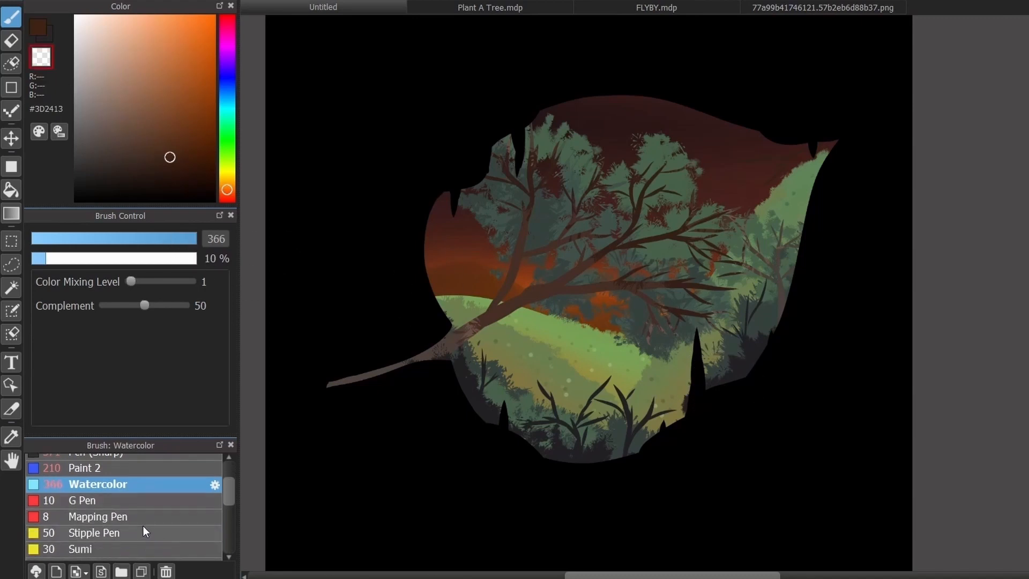